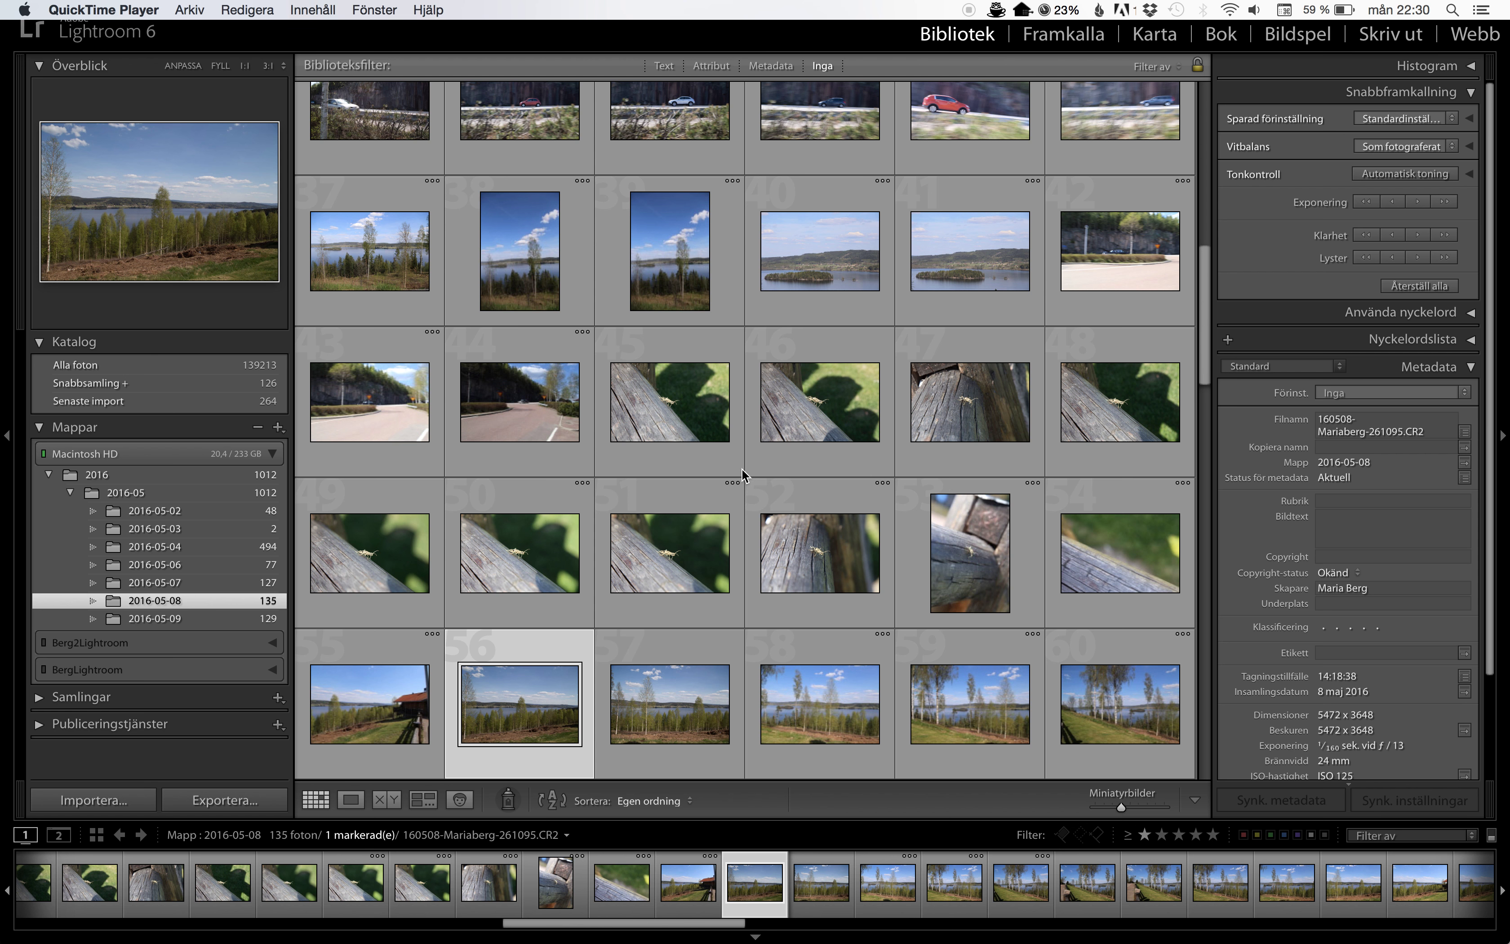
Scroll down the folder grid and view photo 64 large, then the next photo
scroll(817, 476, "down", 1)
scroll(815, 474, "down", 2)
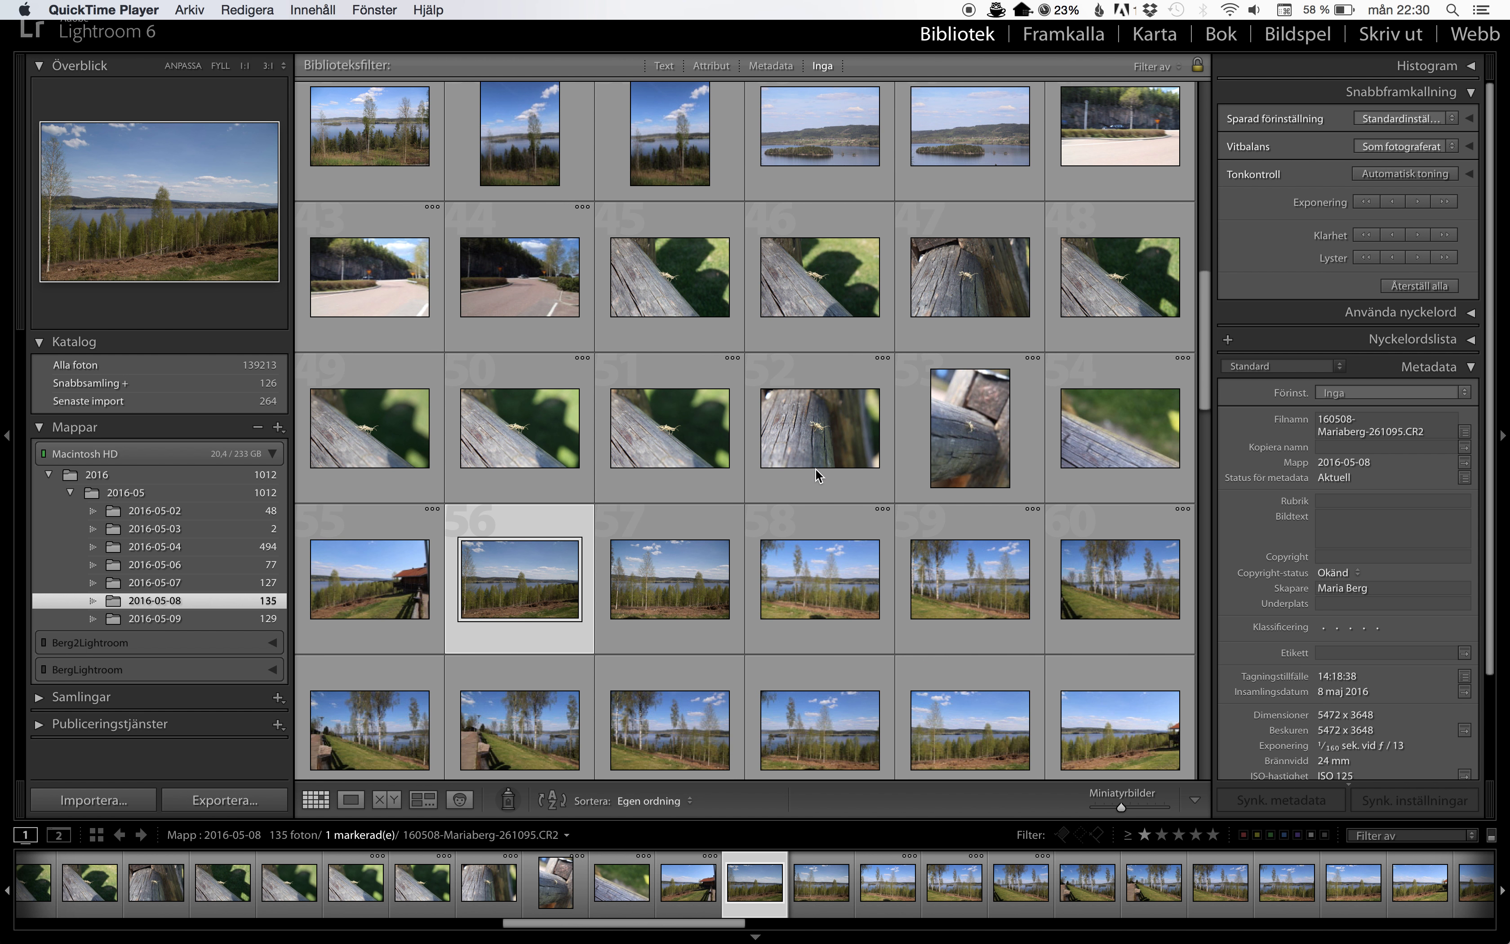
scroll(815, 475, "down", 5)
scroll(815, 475, "down", 2)
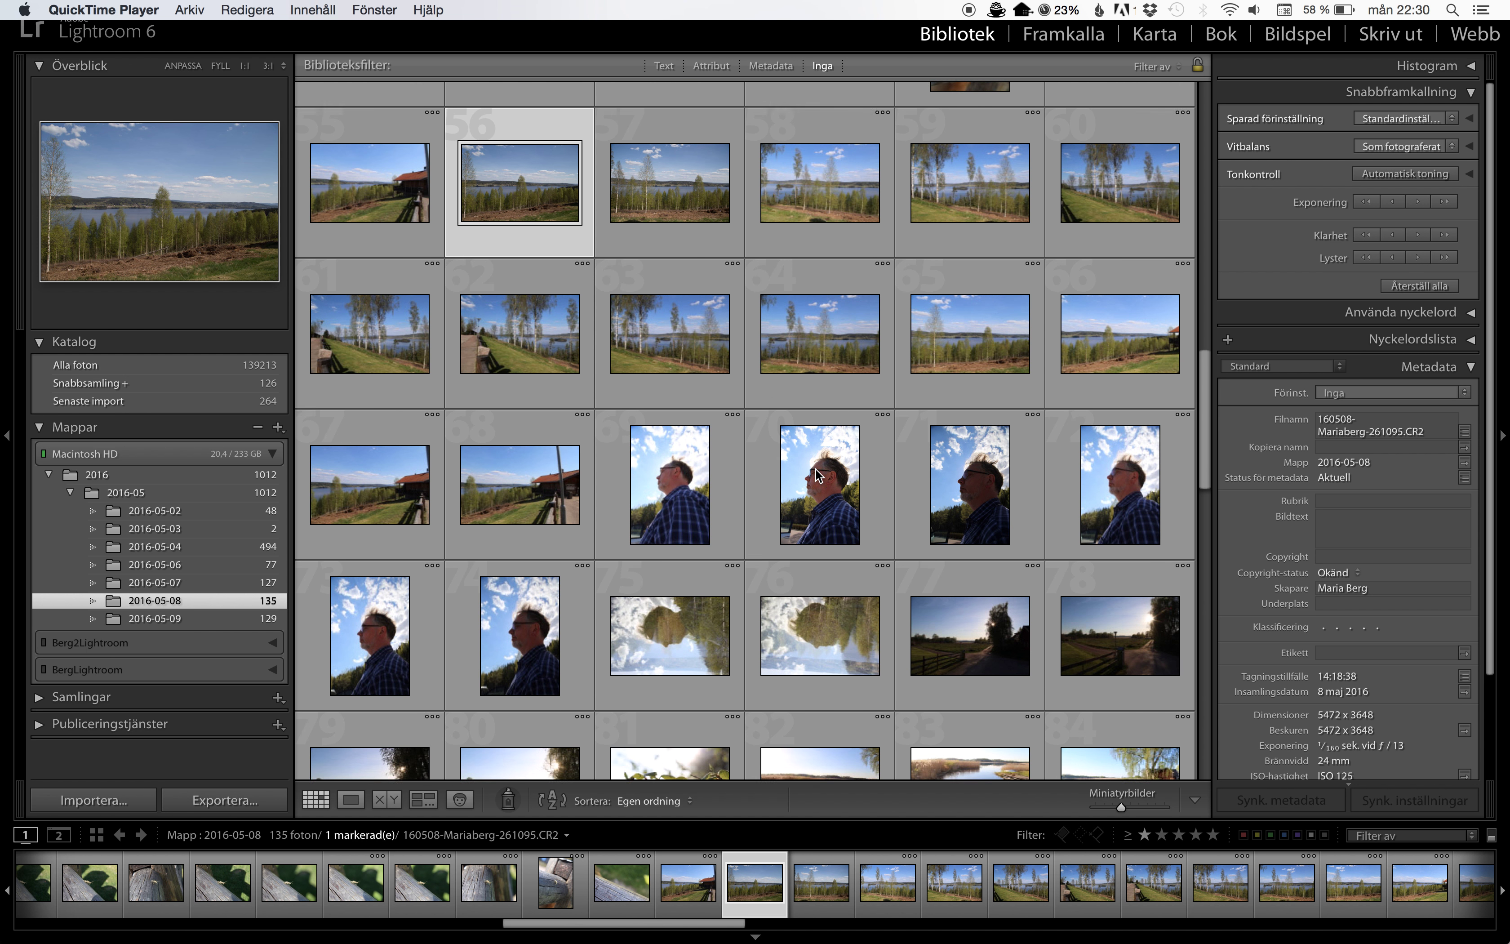
scroll(815, 475, "down", 1)
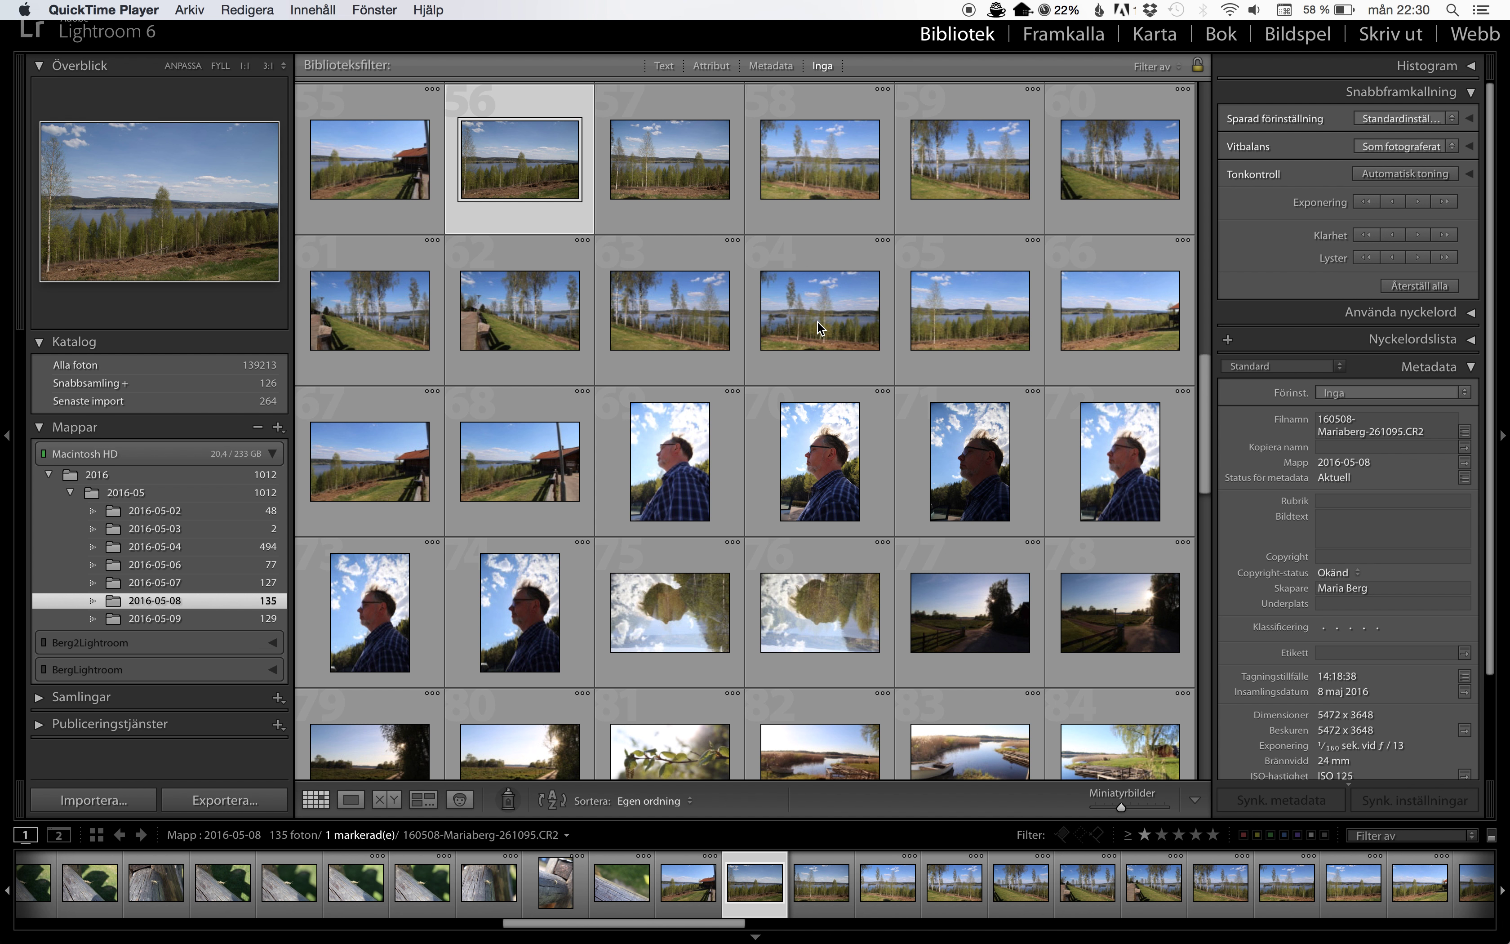
scroll(817, 321, "down", 1)
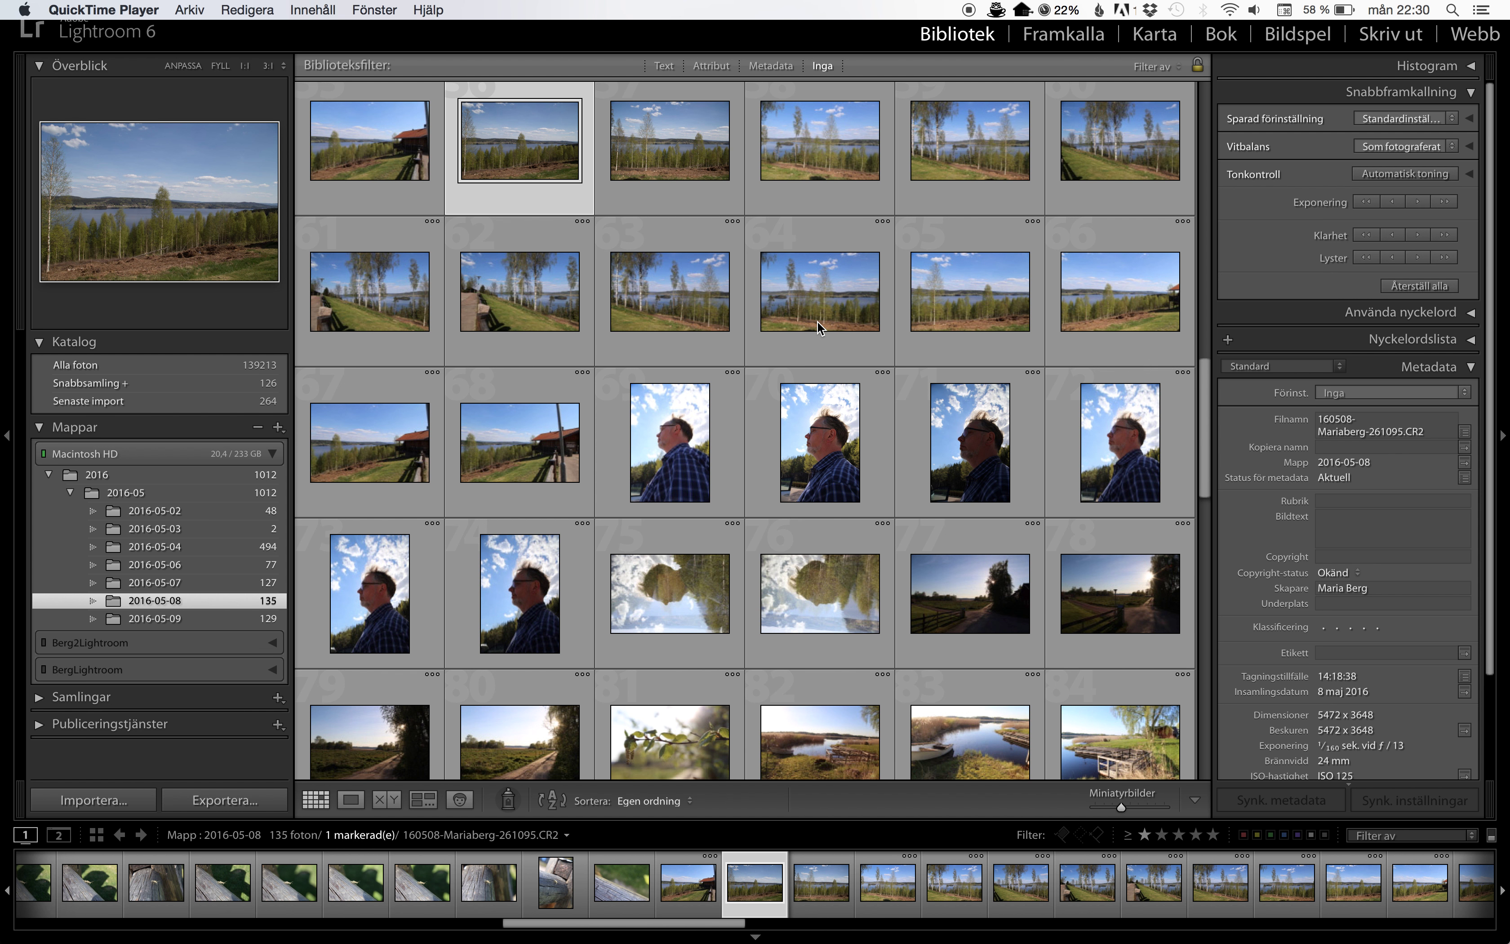
double_click(812, 294)
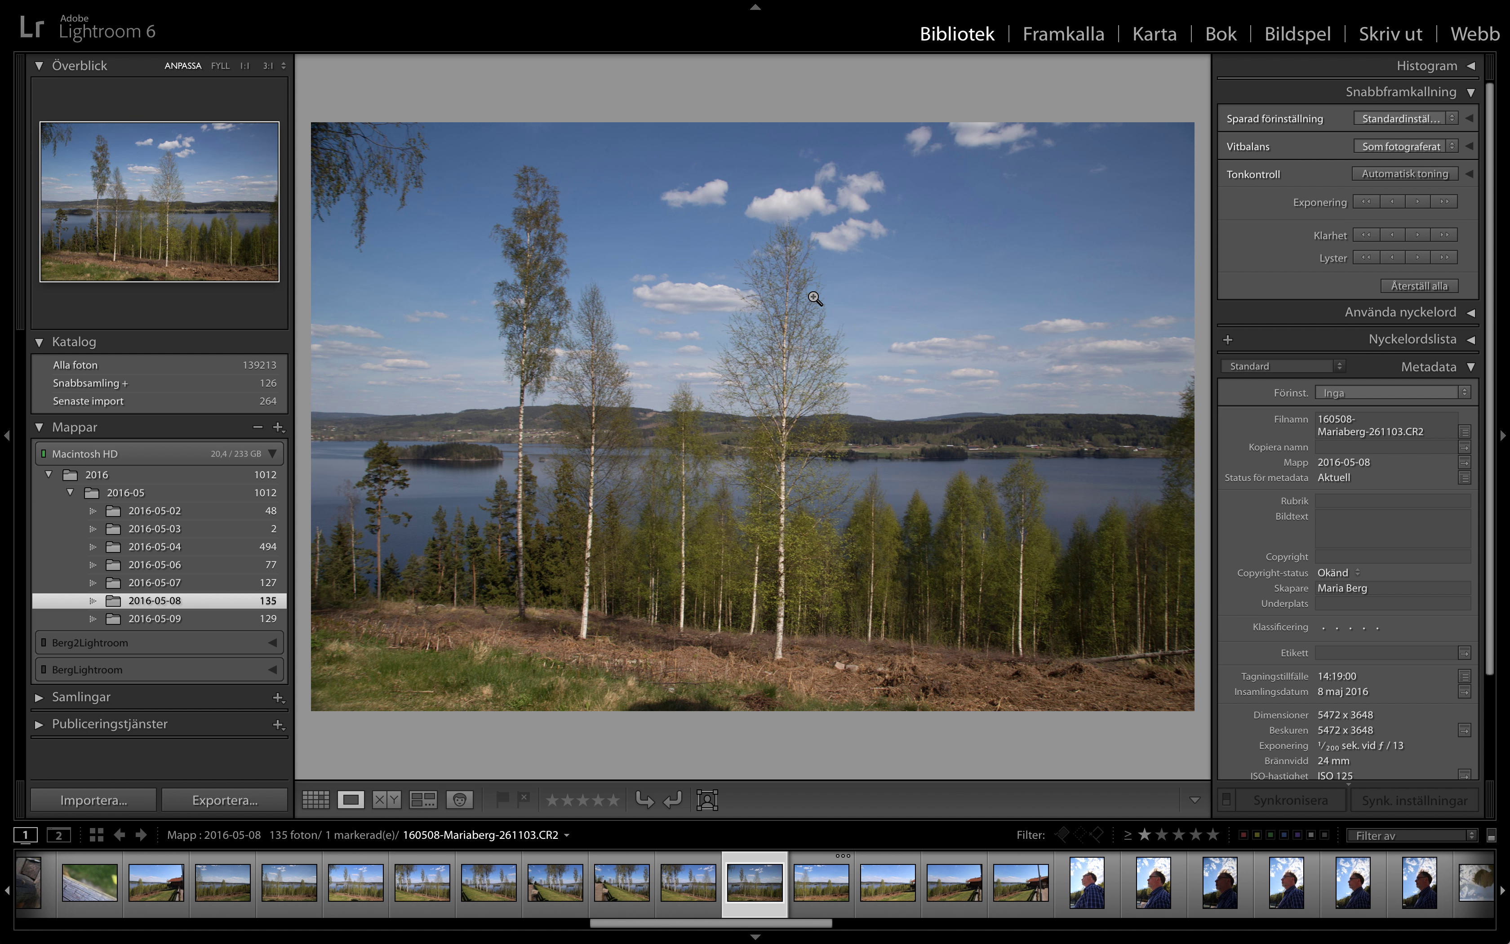
key("Right")
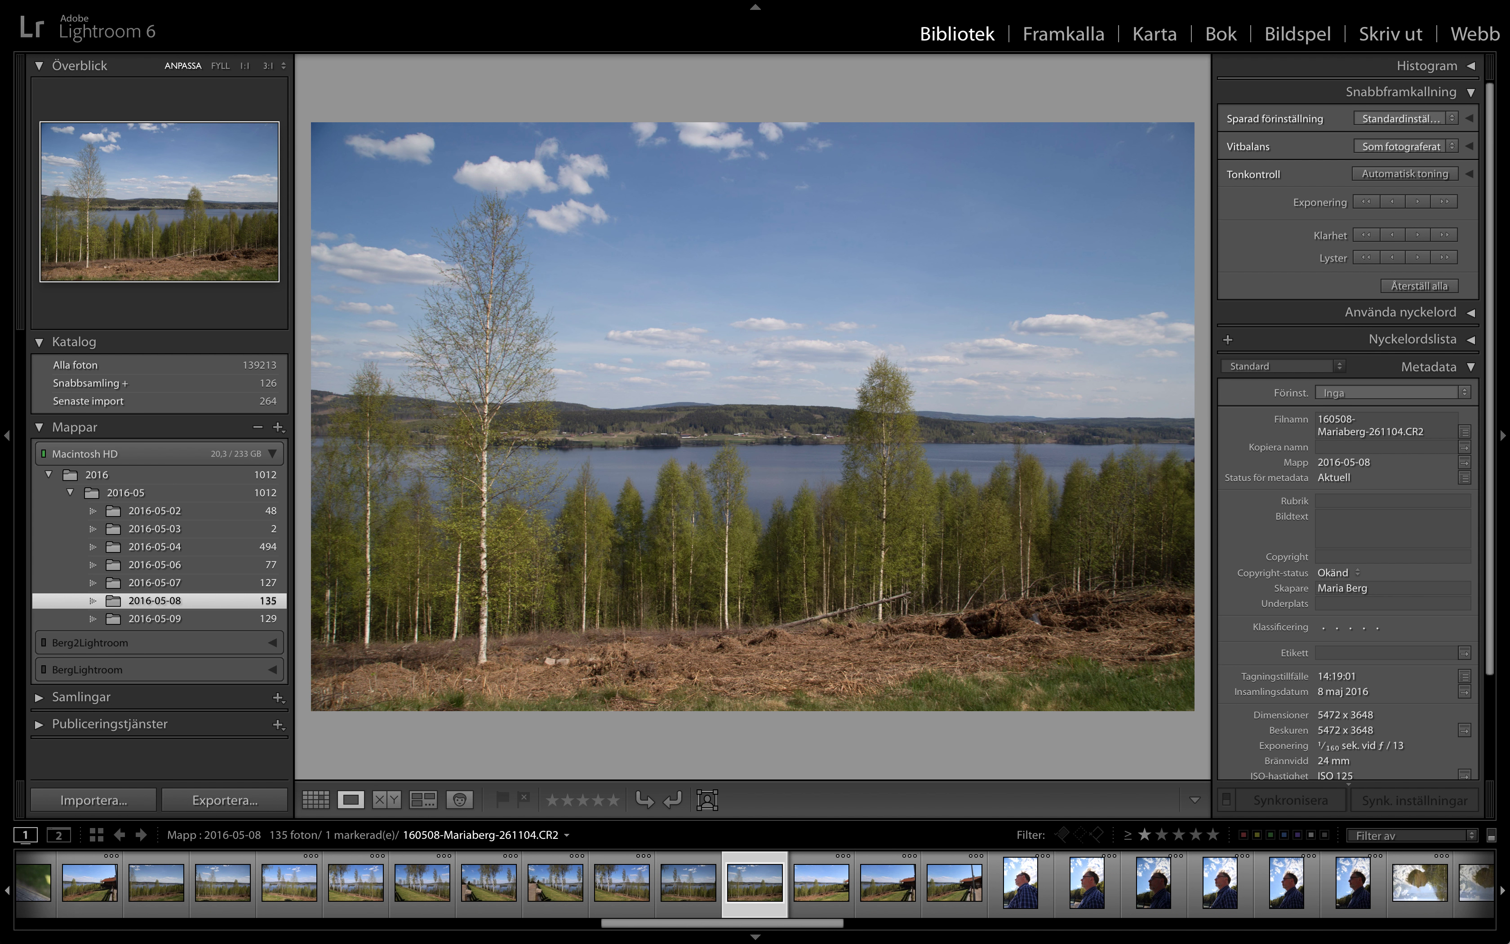
Return to the grid, scroll further down and view photo 93 large
key("g")
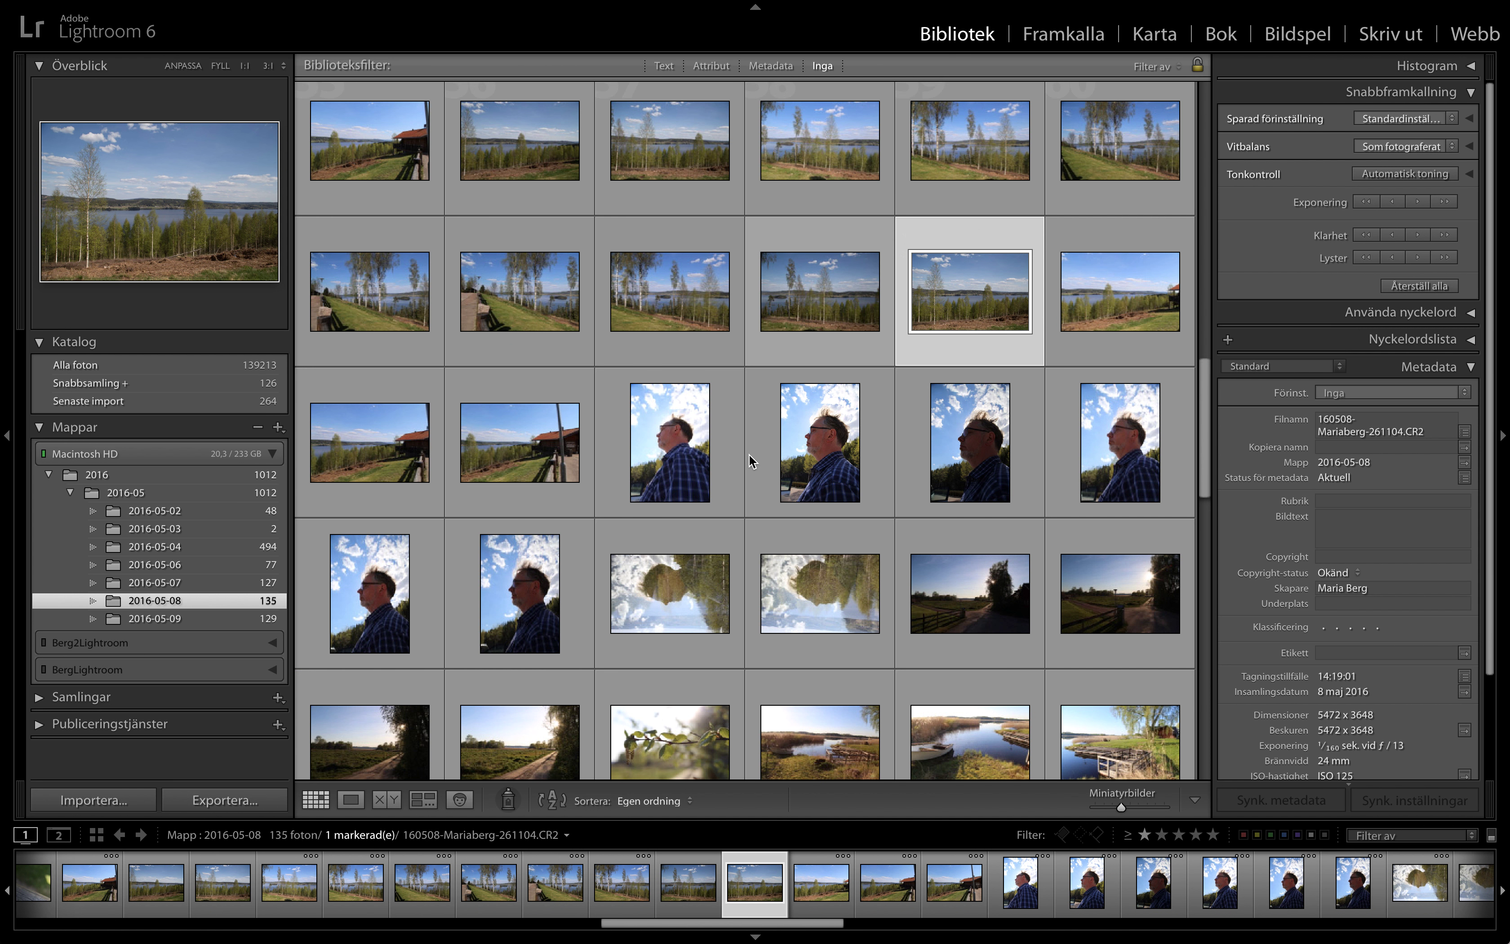
scroll(750, 461, "down", 3)
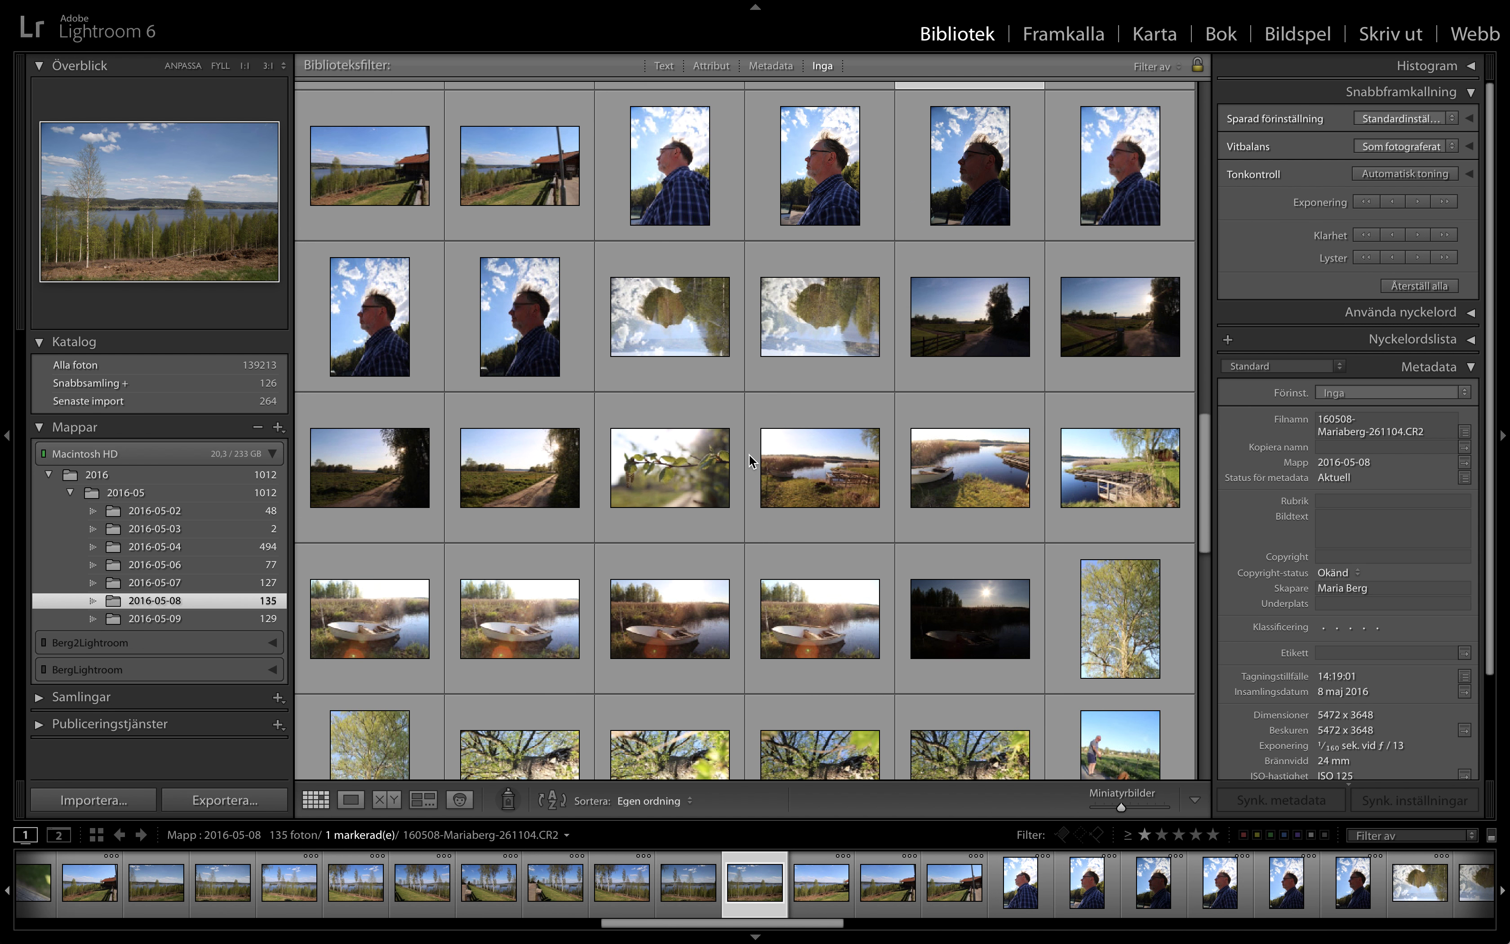
scroll(750, 461, "down", 2)
scroll(749, 453, "down", 2)
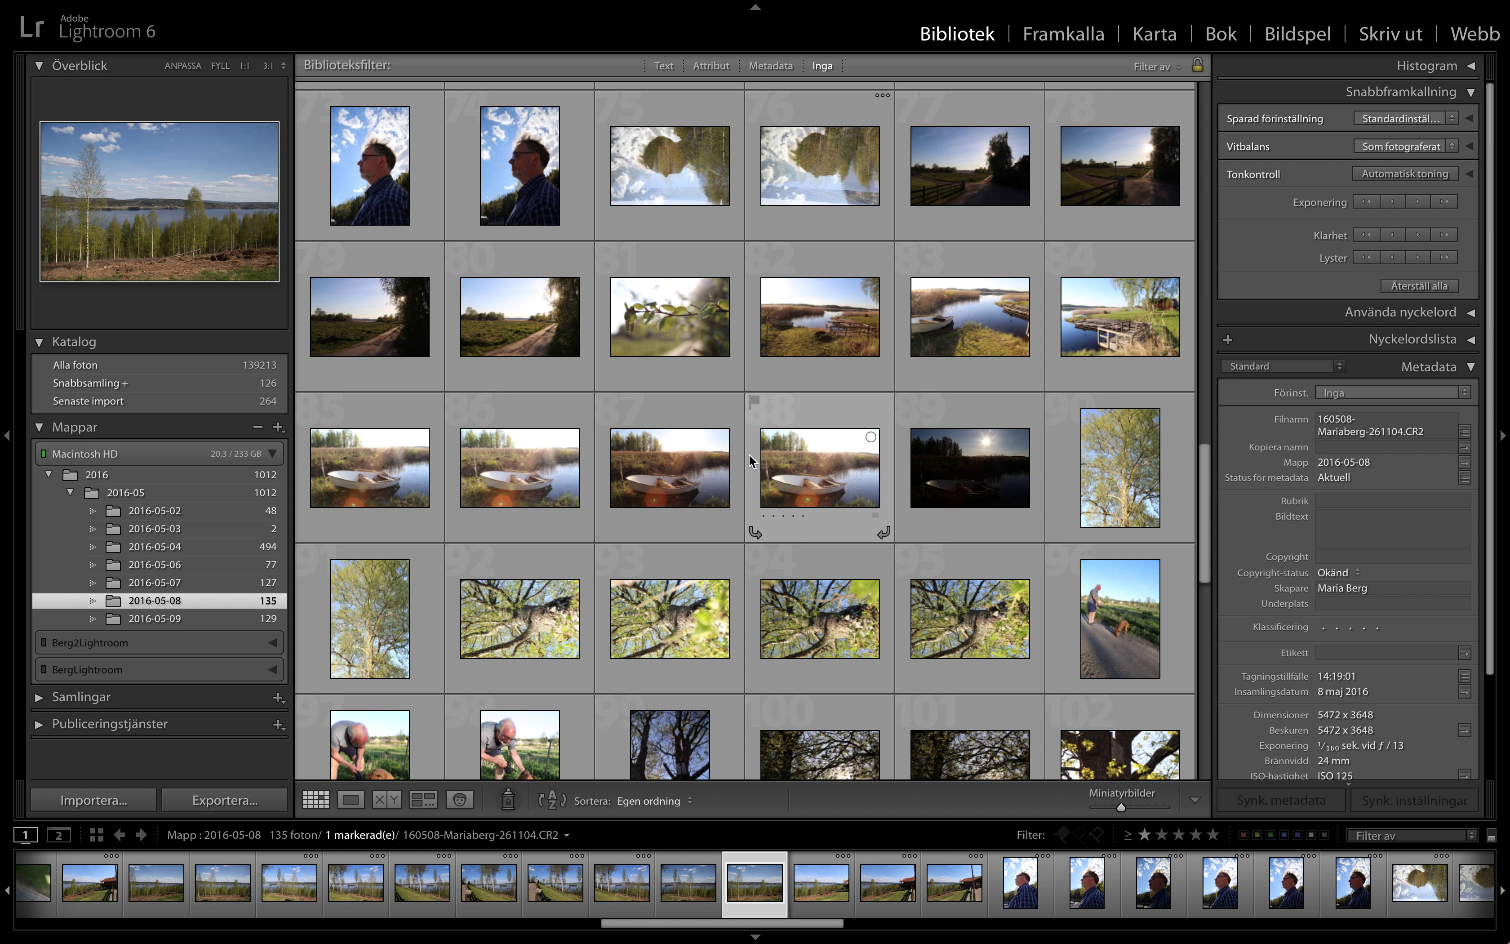
scroll(749, 453, "down", 1)
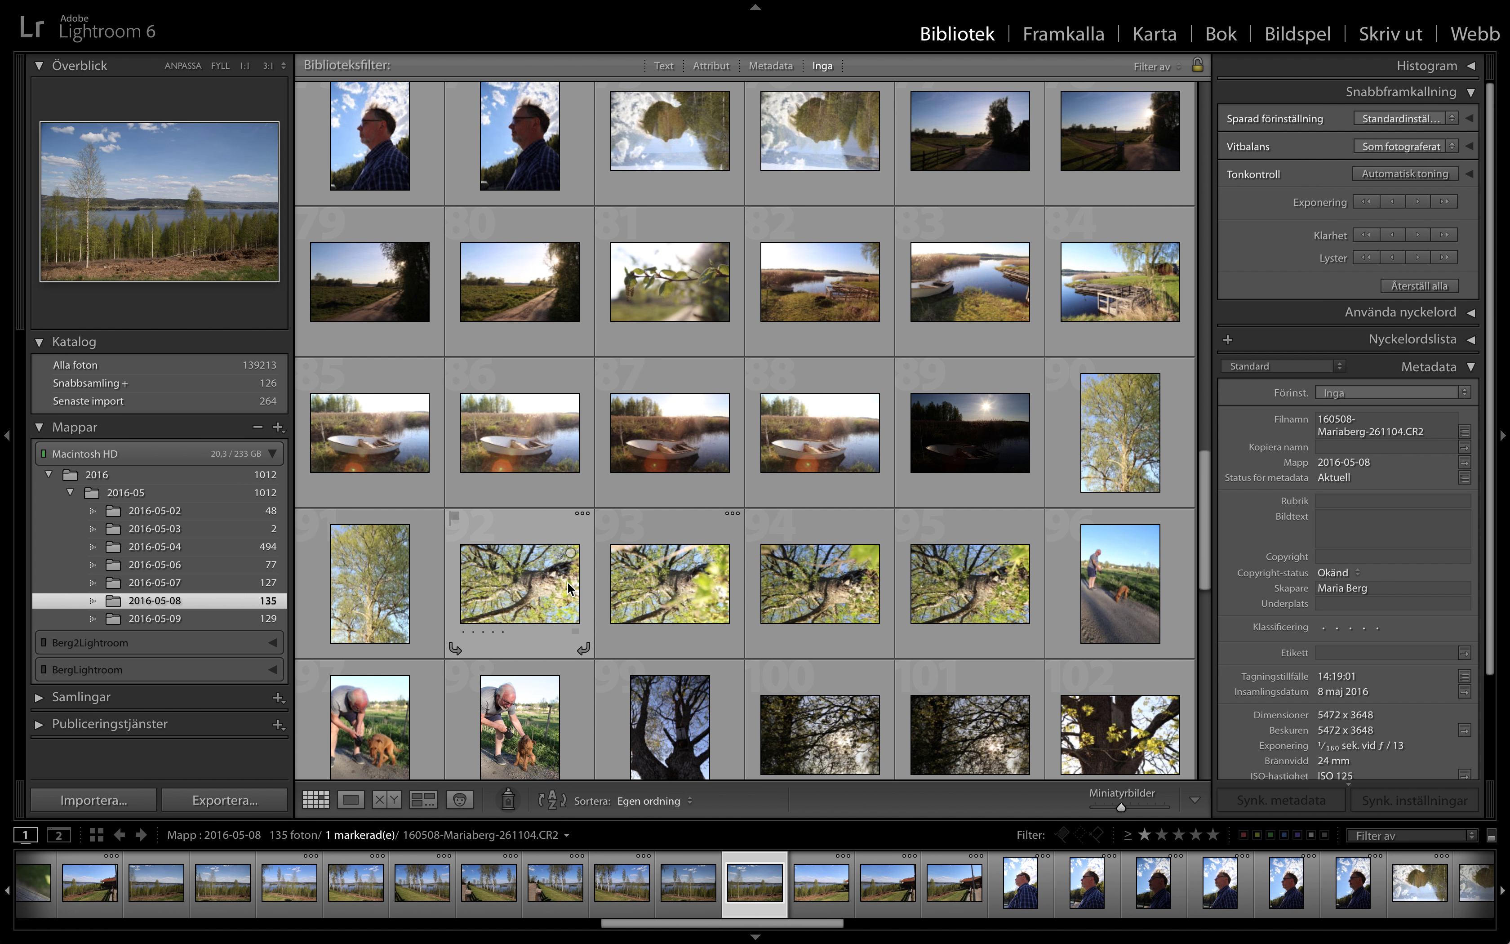
double_click(665, 600)
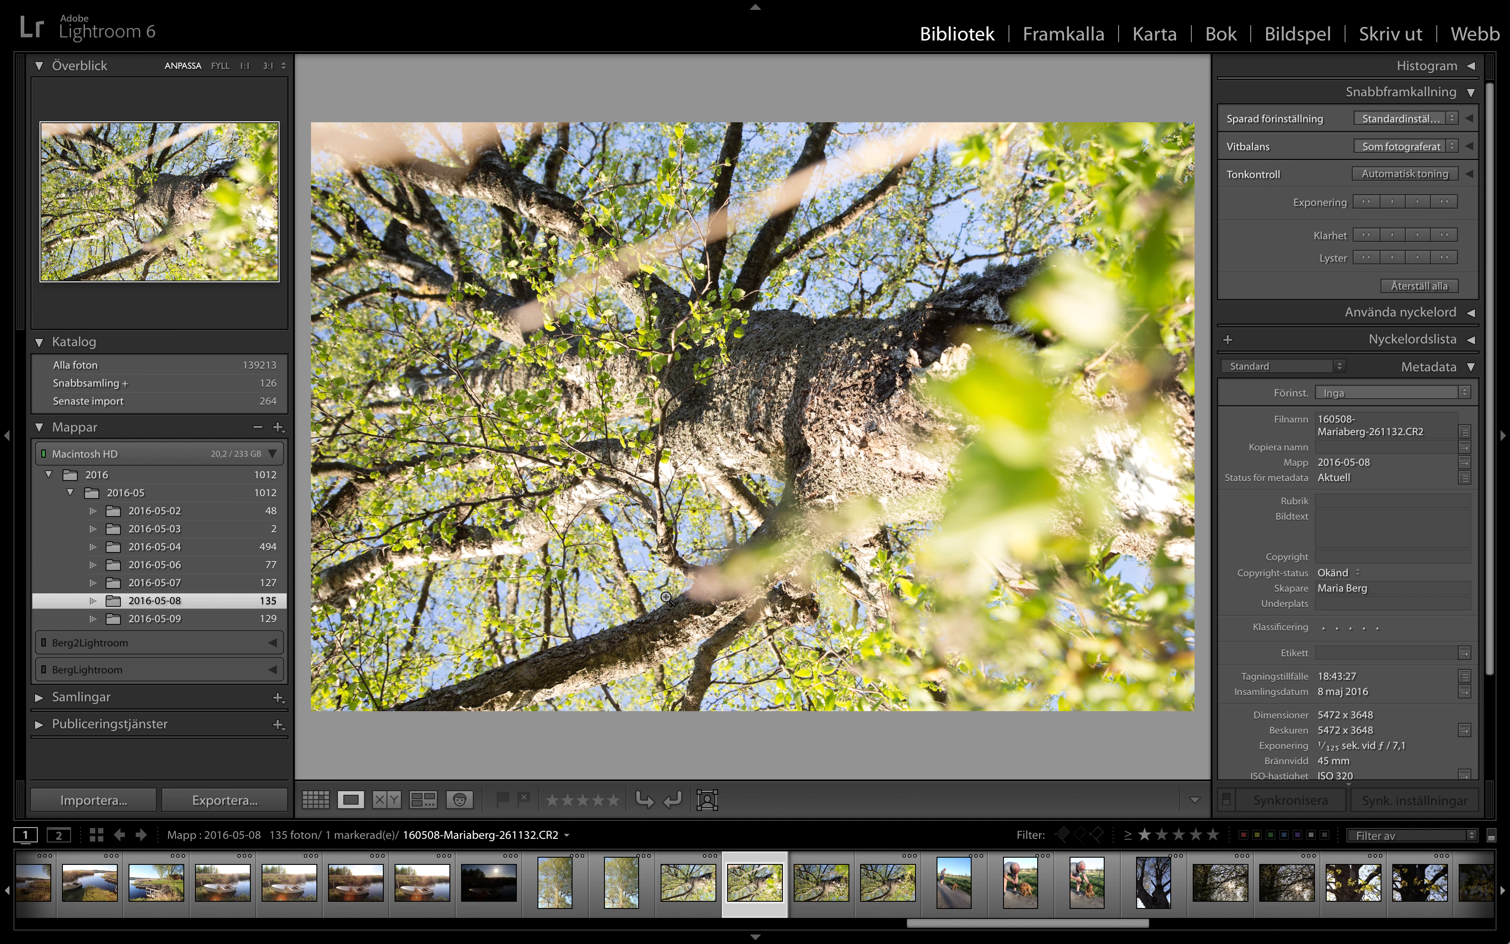
Back in the grid, build standard-size previews for all photos via Bibliotek > Förhandsvisningar
key("g")
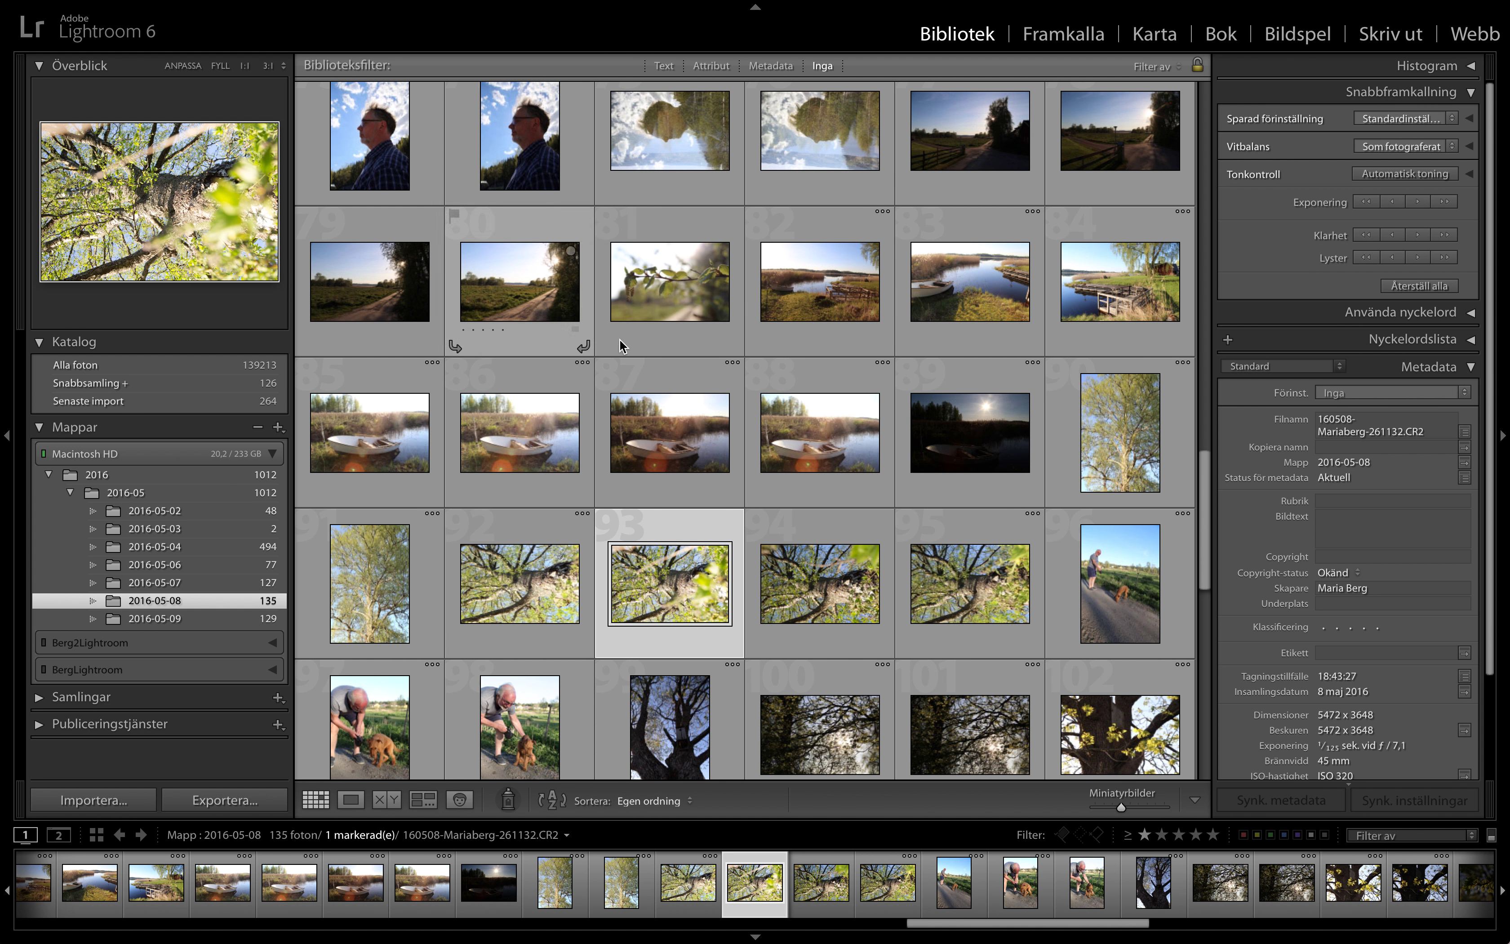
scroll(734, 446, "up", 1)
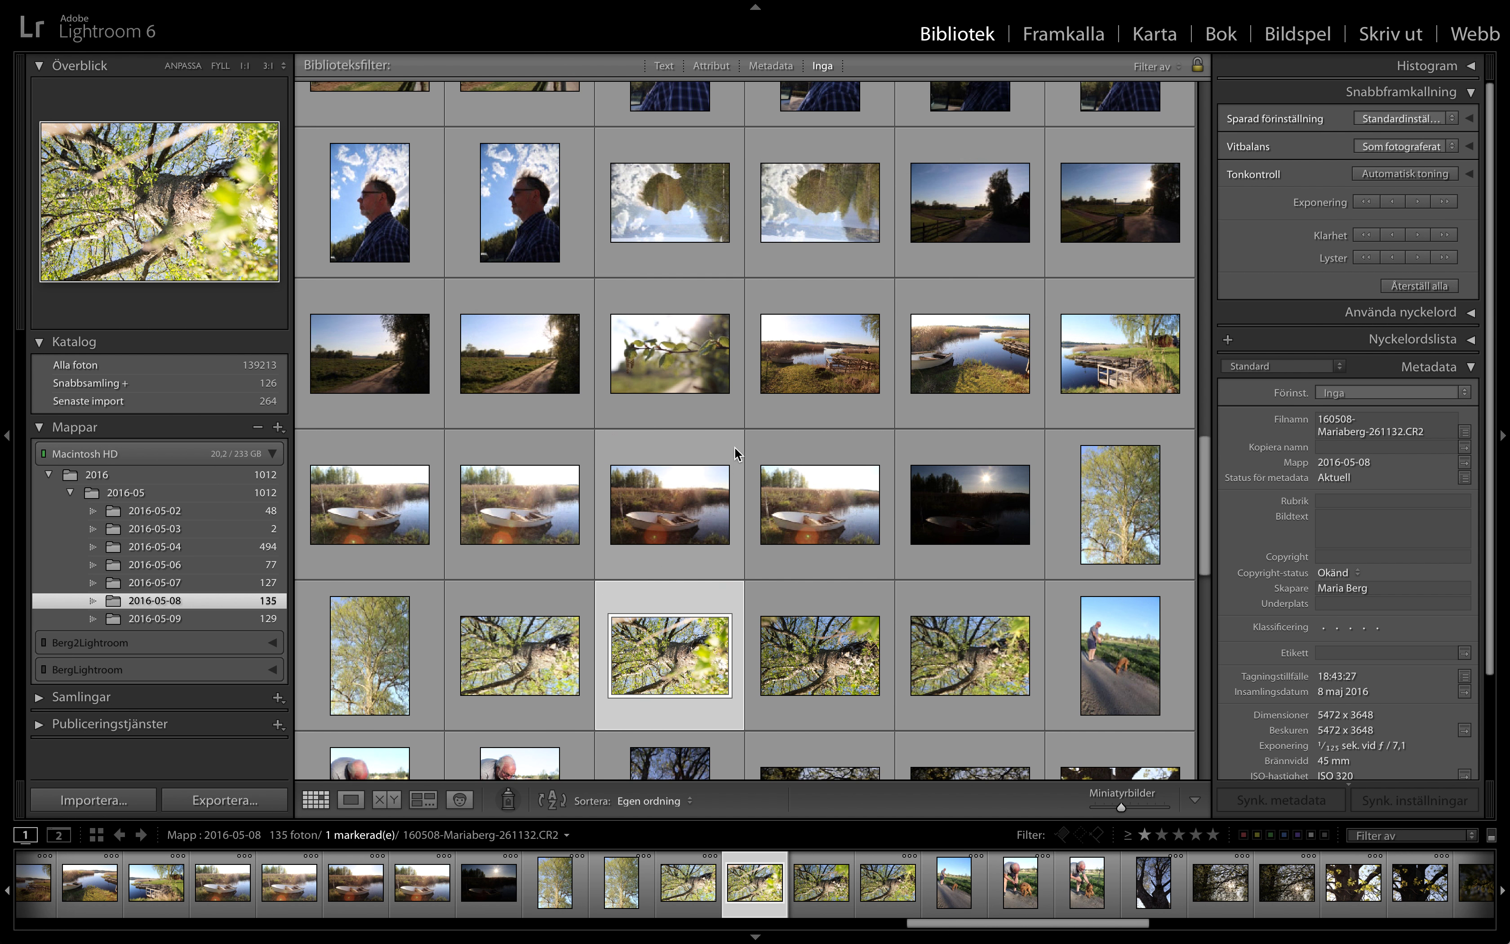
scroll(734, 447, "up", 3)
scroll(734, 447, "up", 5)
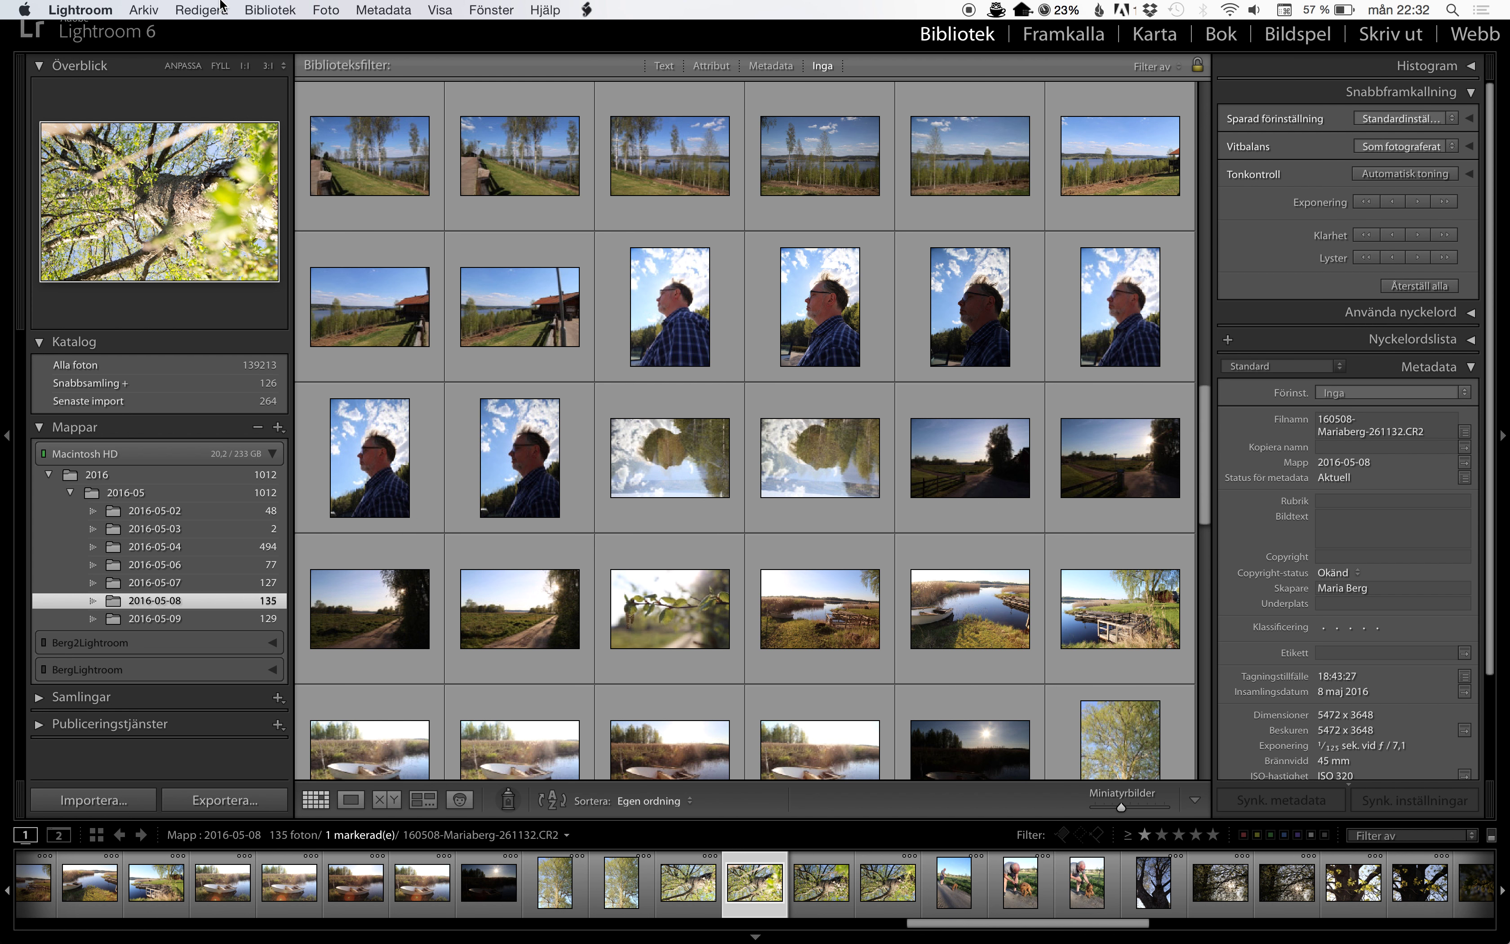
left_click(273, 10)
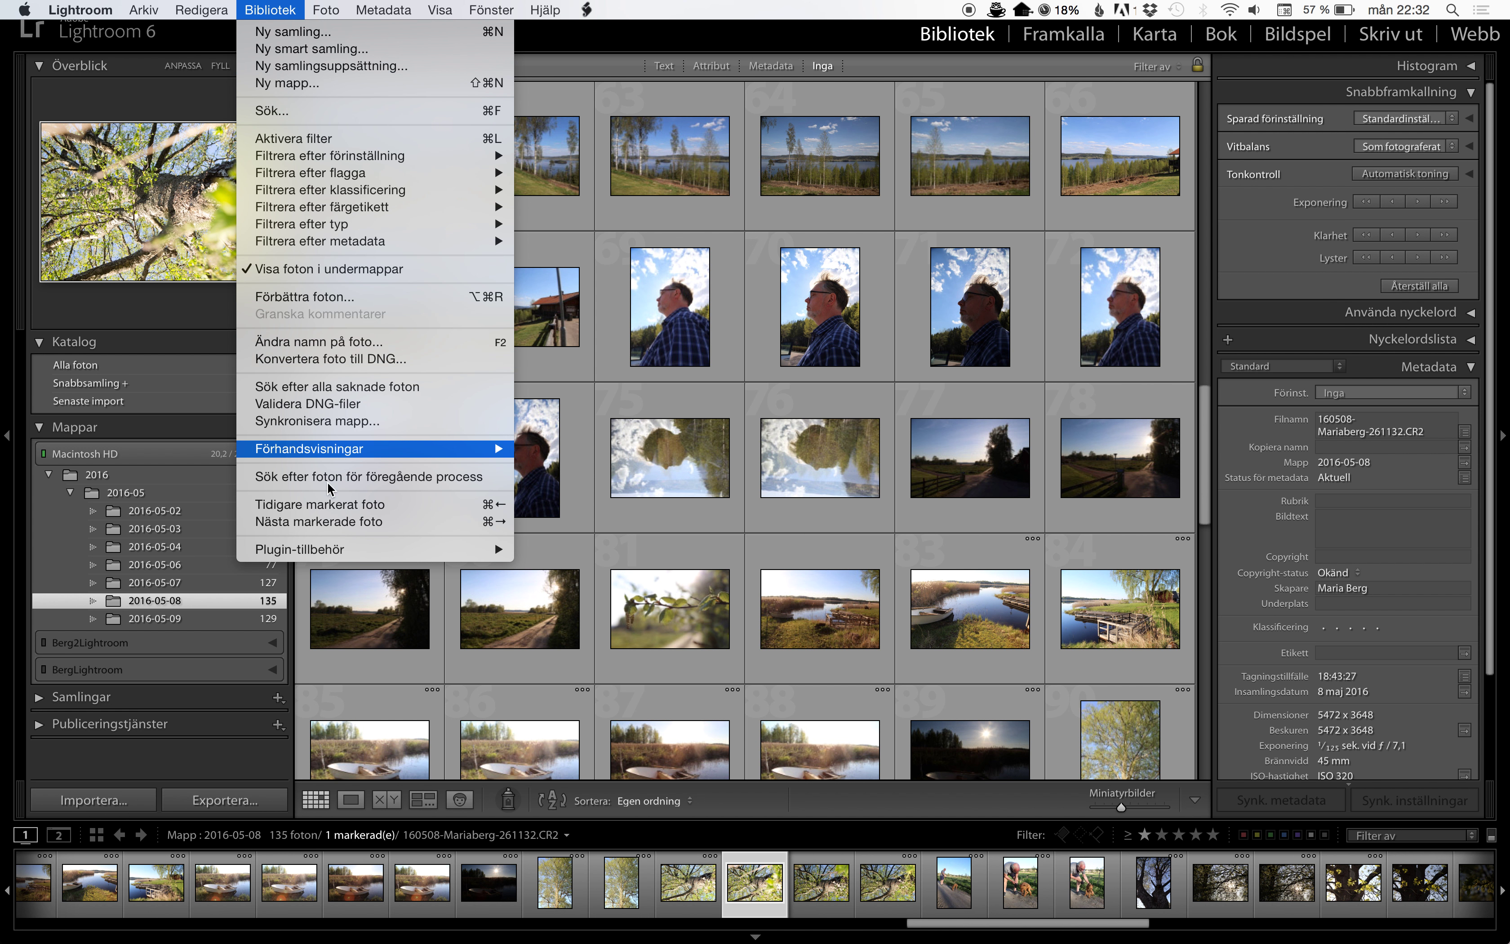
mouse_move(309, 448)
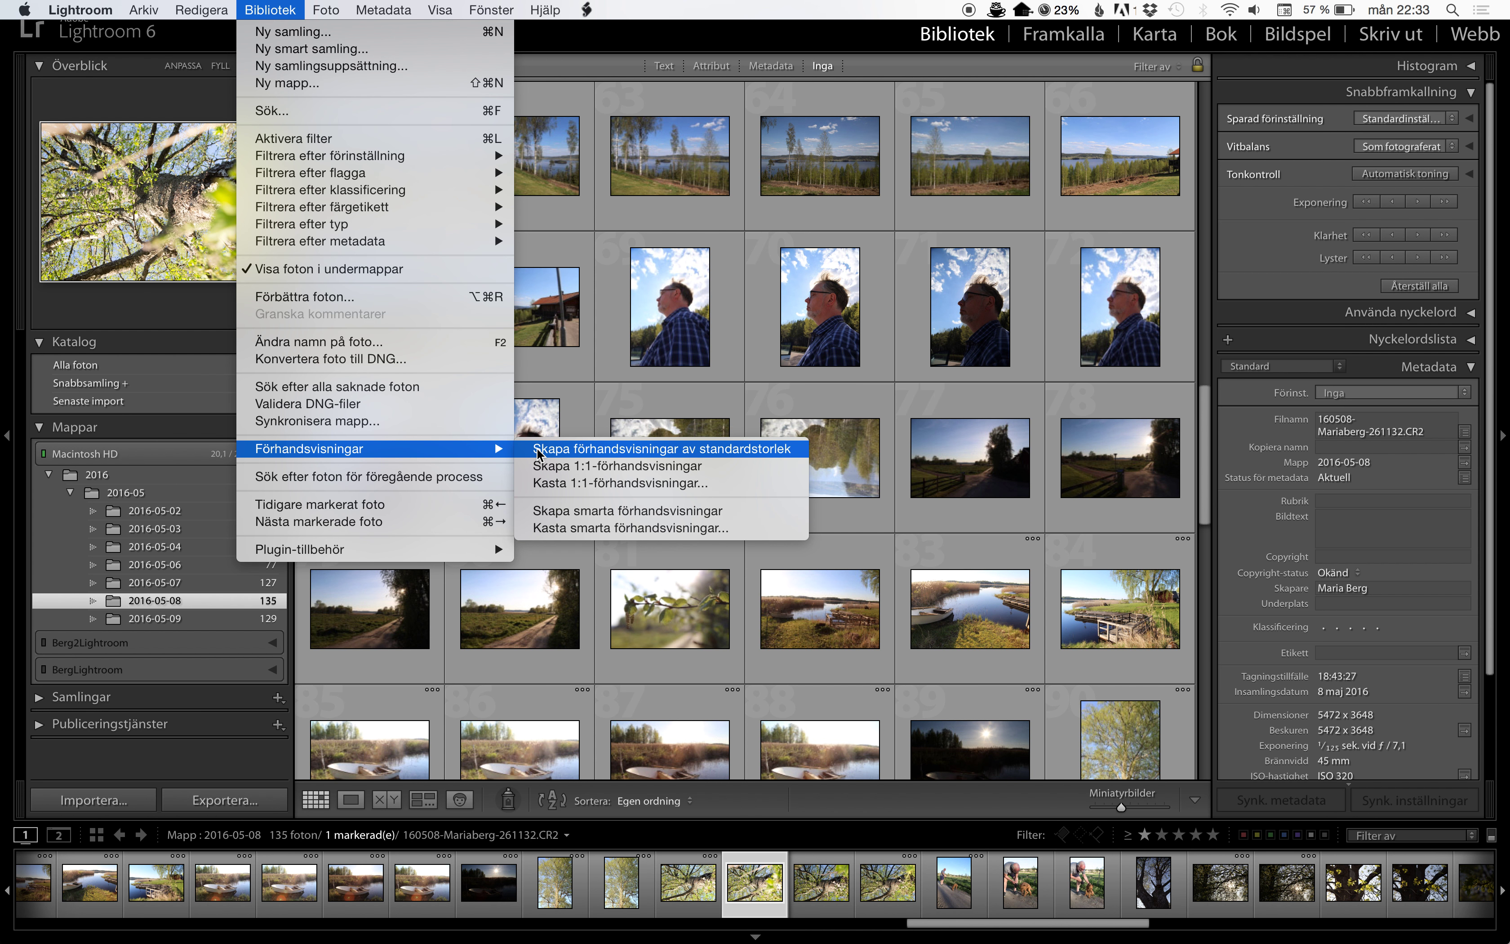
left_click(537, 450)
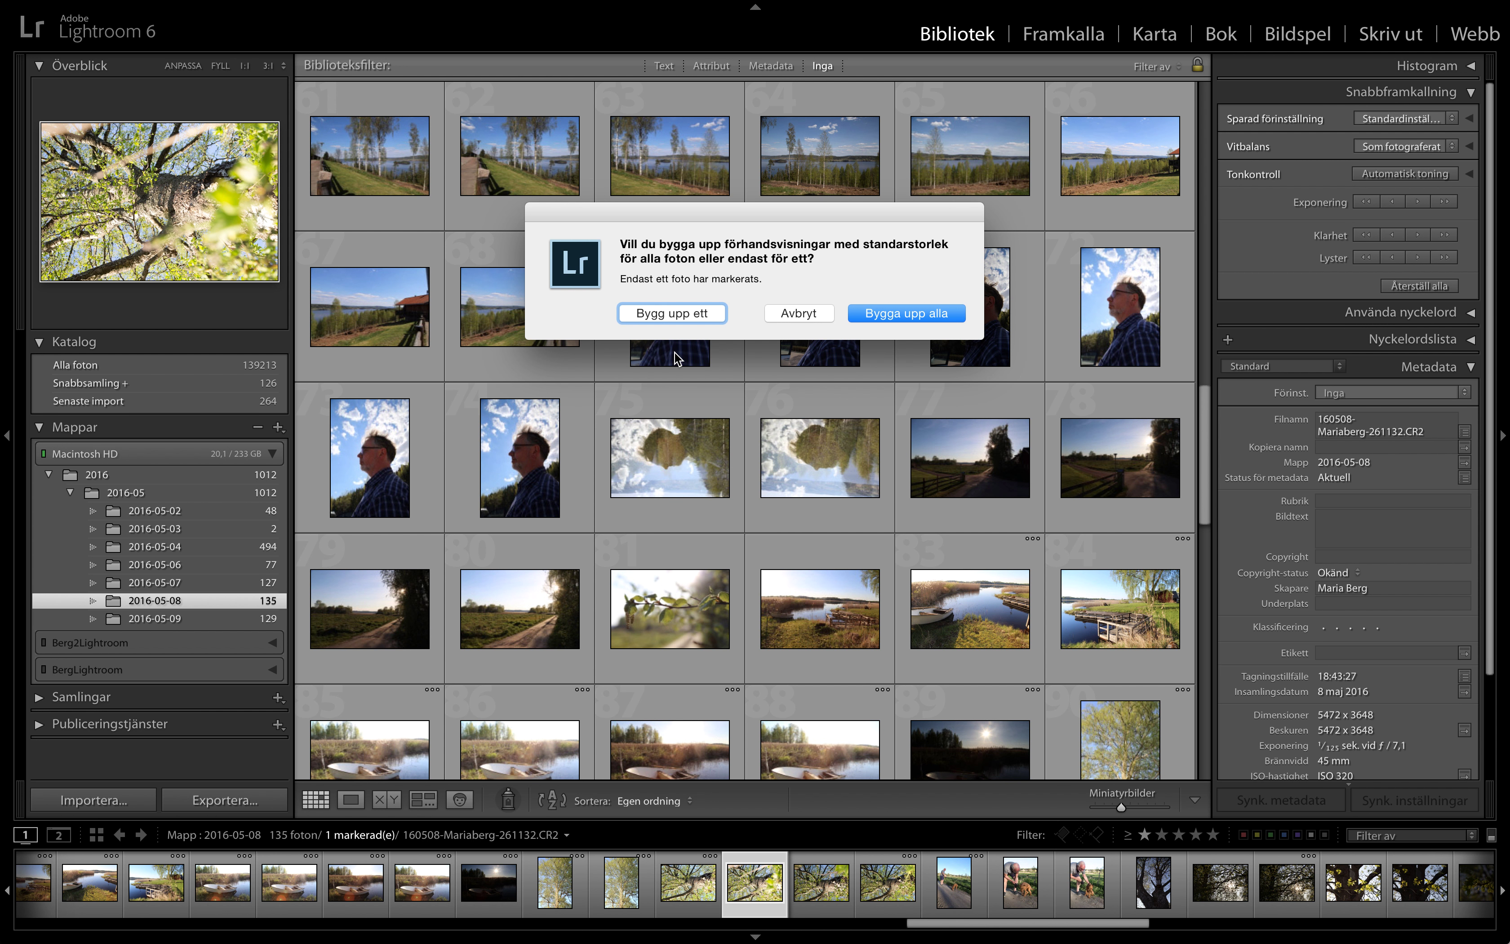
left_click(901, 315)
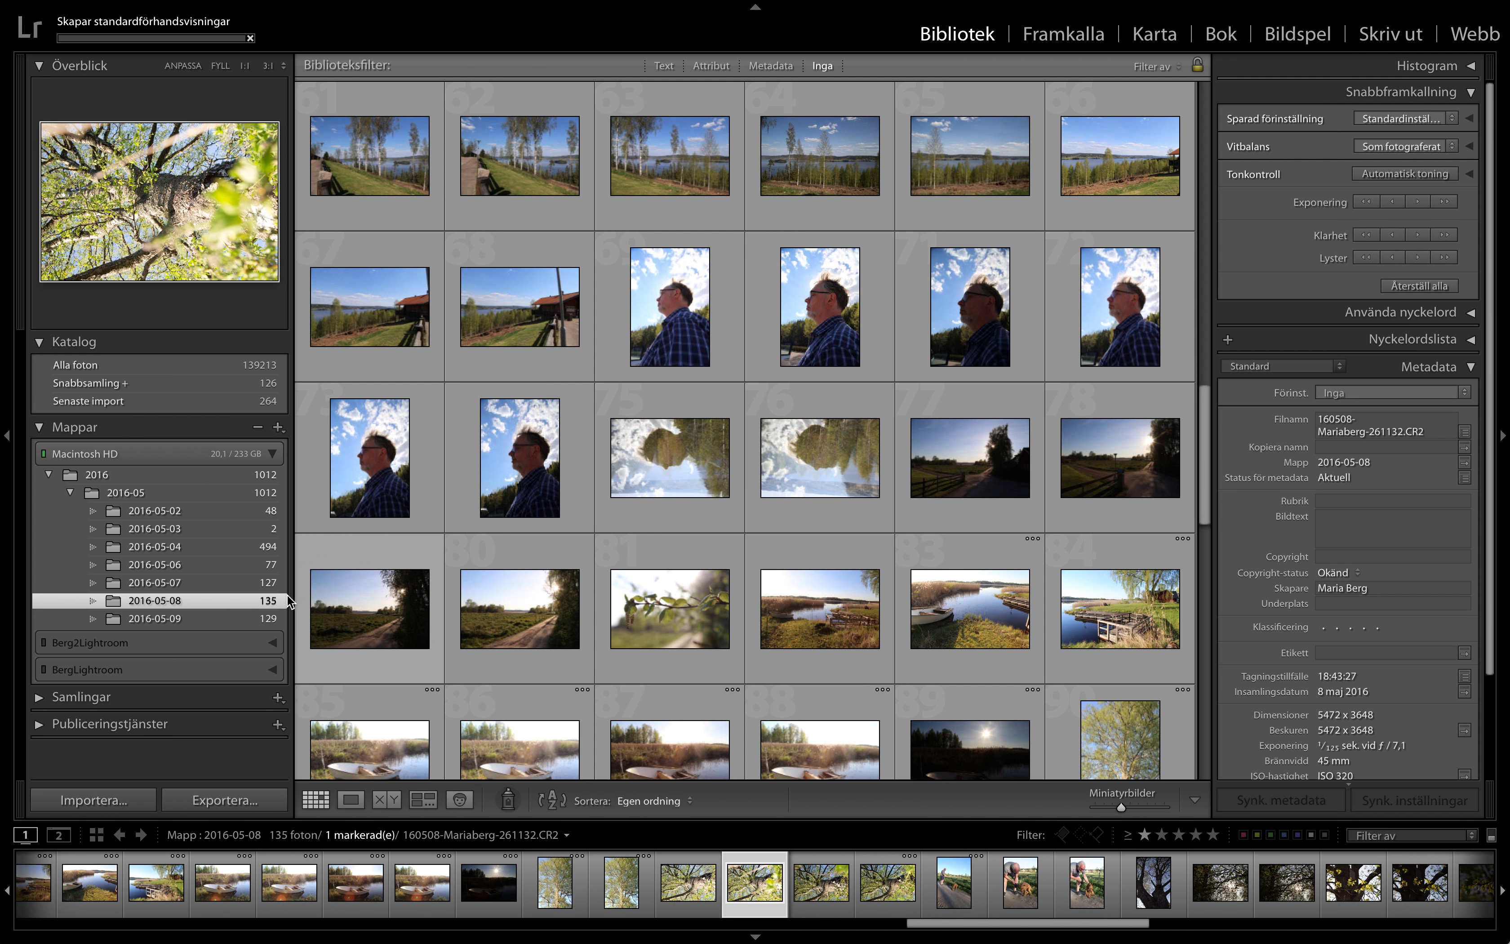
mouse_move(669, 306)
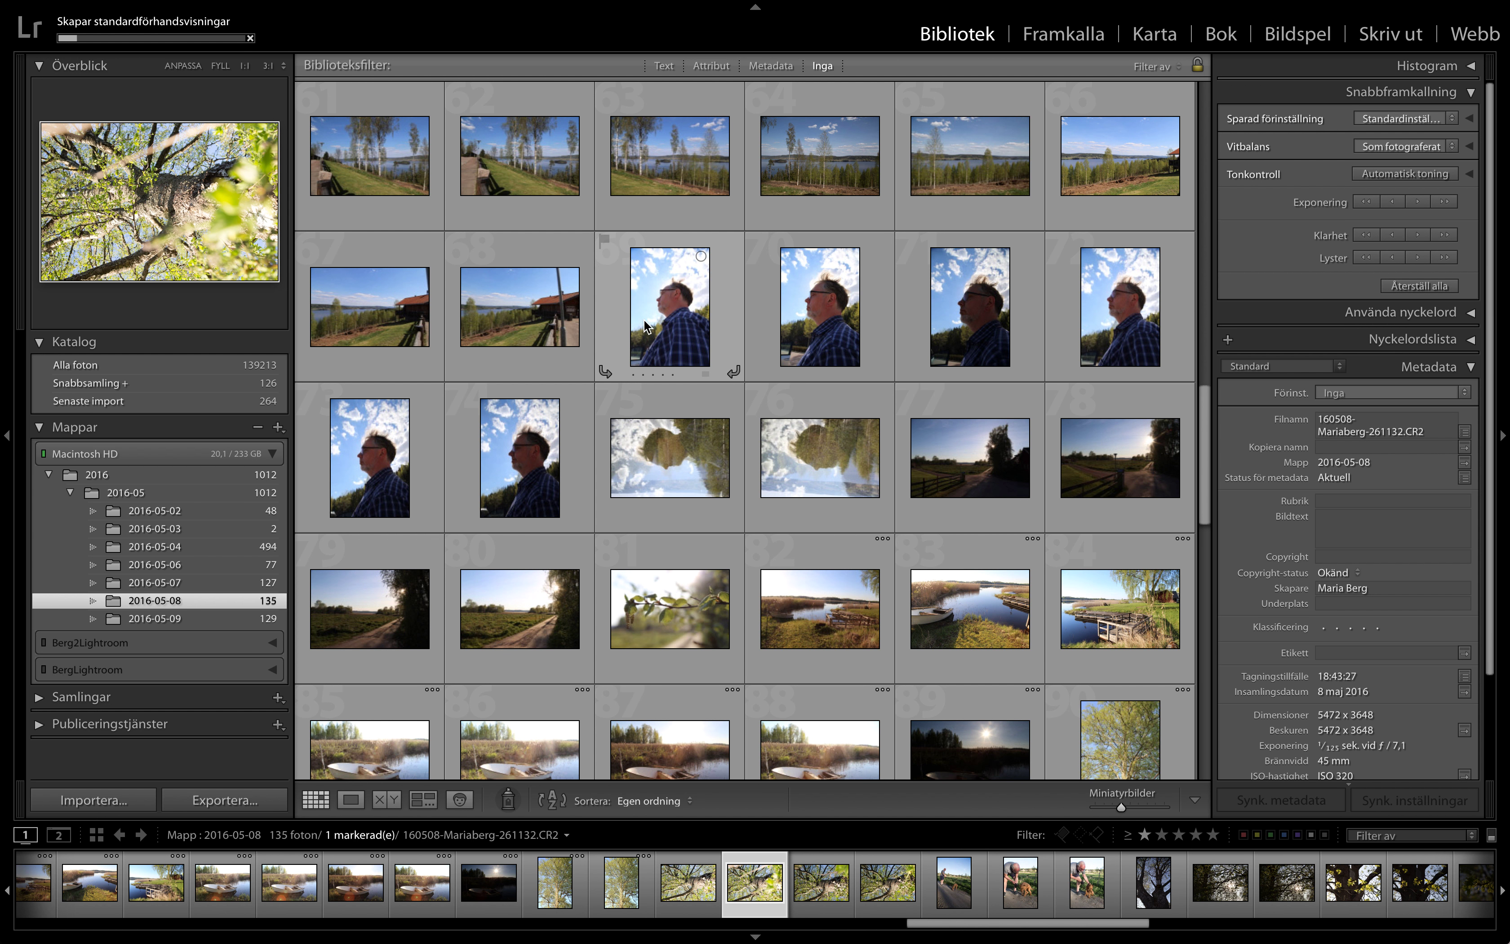
double_click(963, 318)
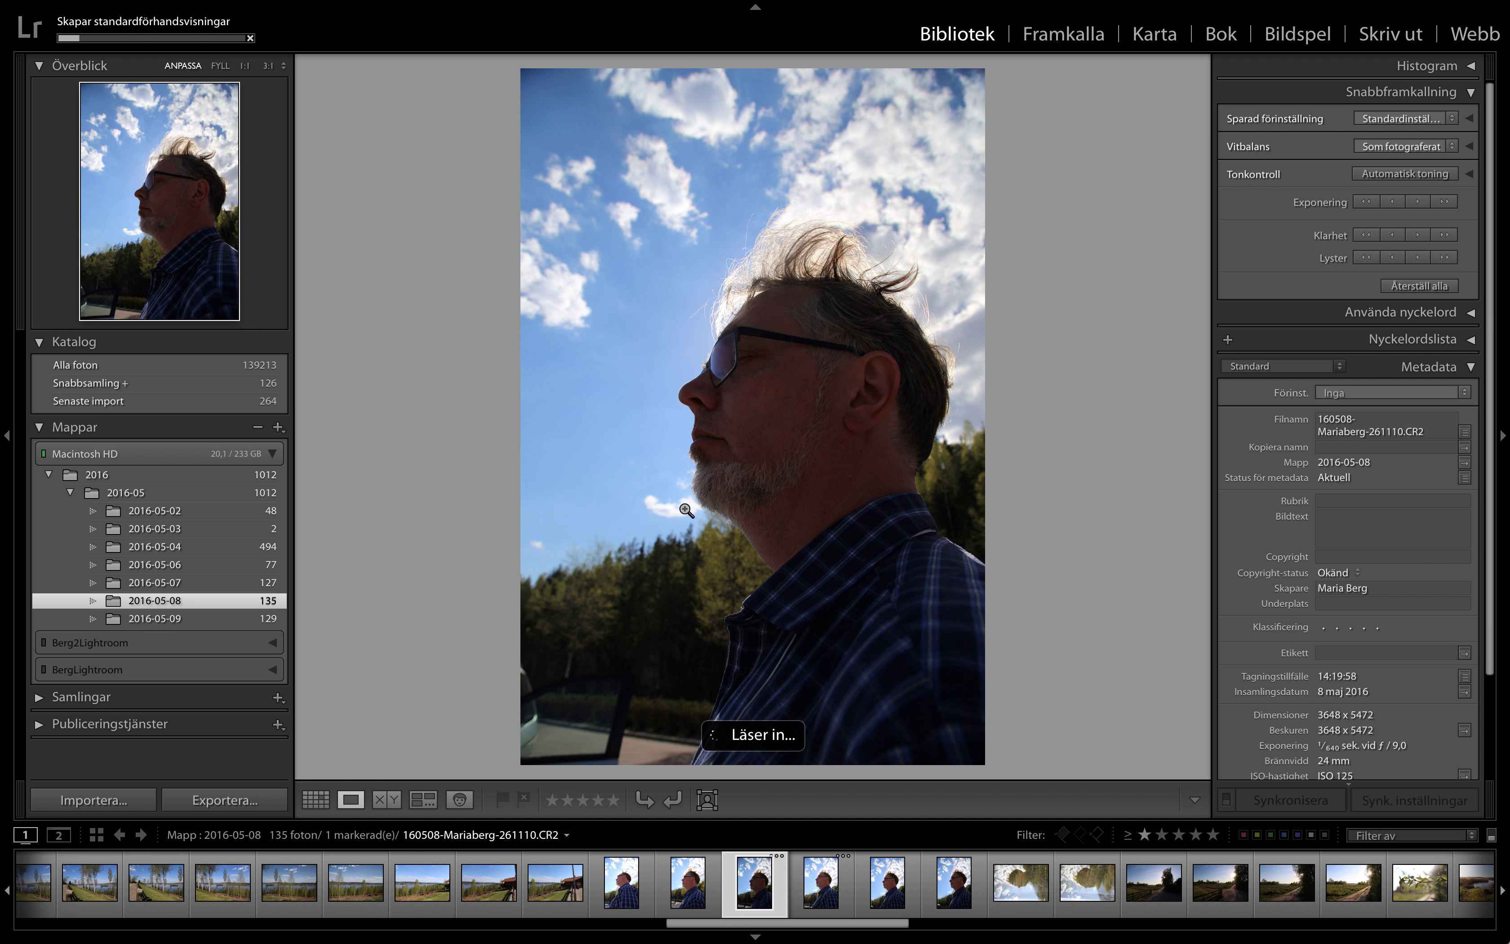
key("g")
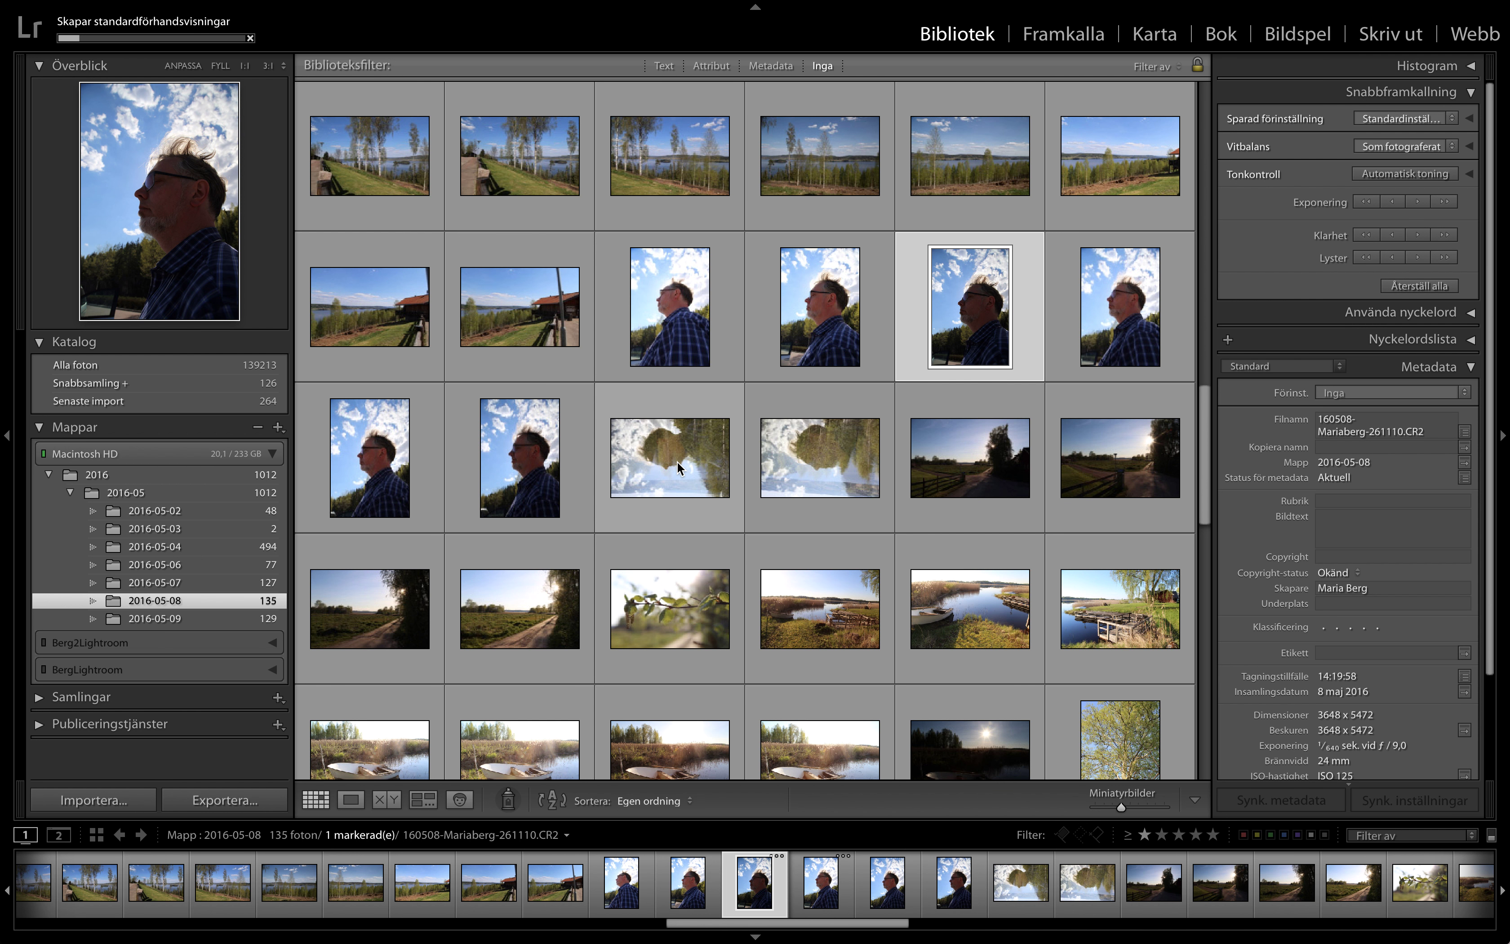
left_click(676, 460)
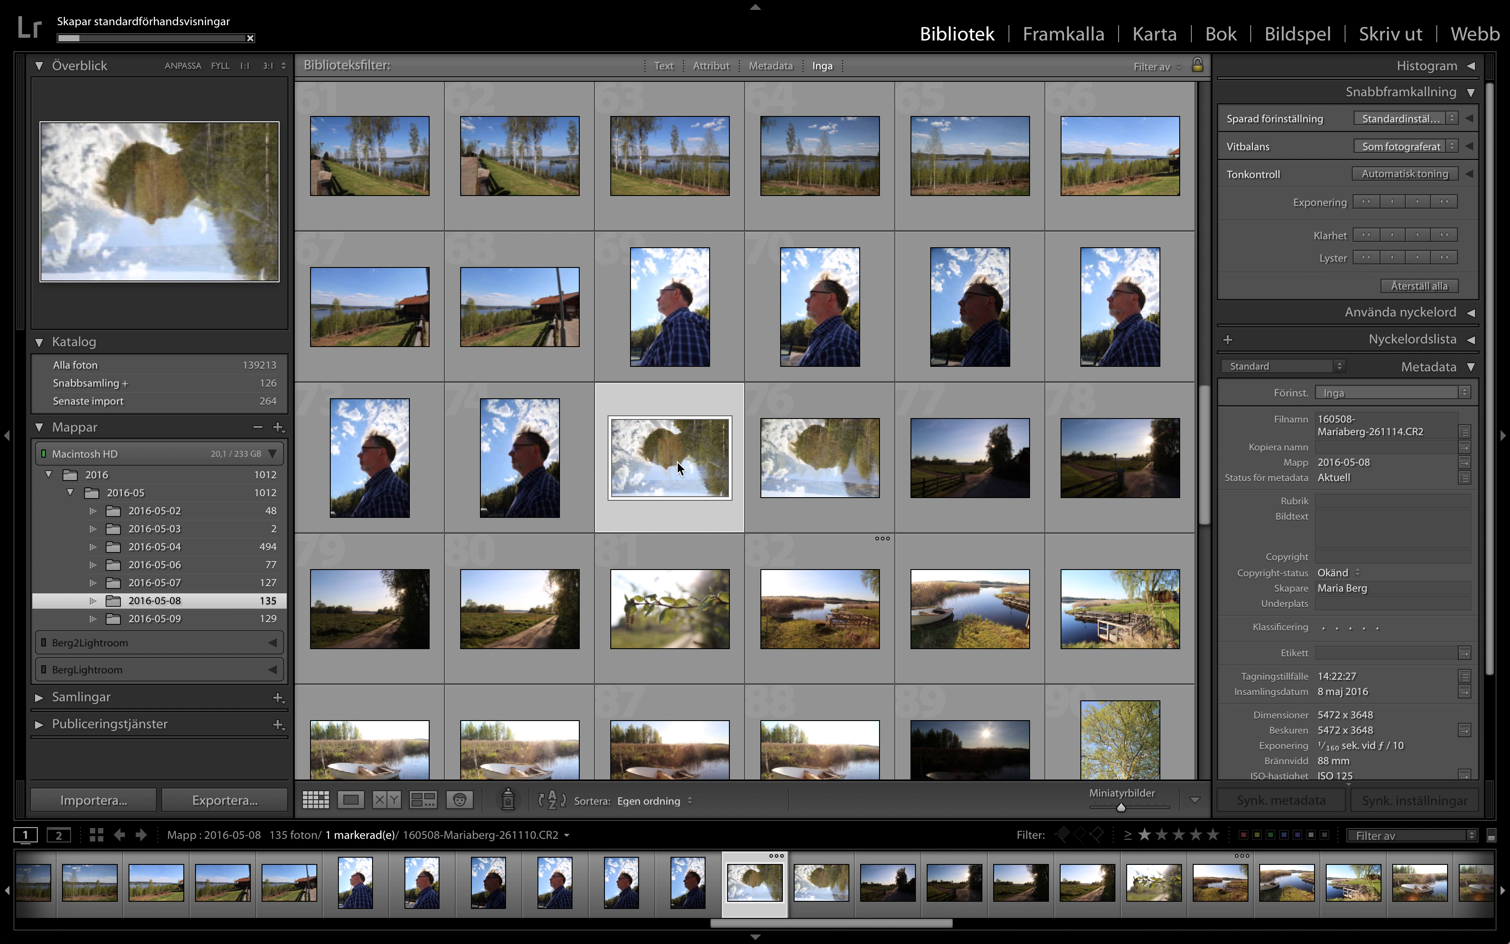
key("e")
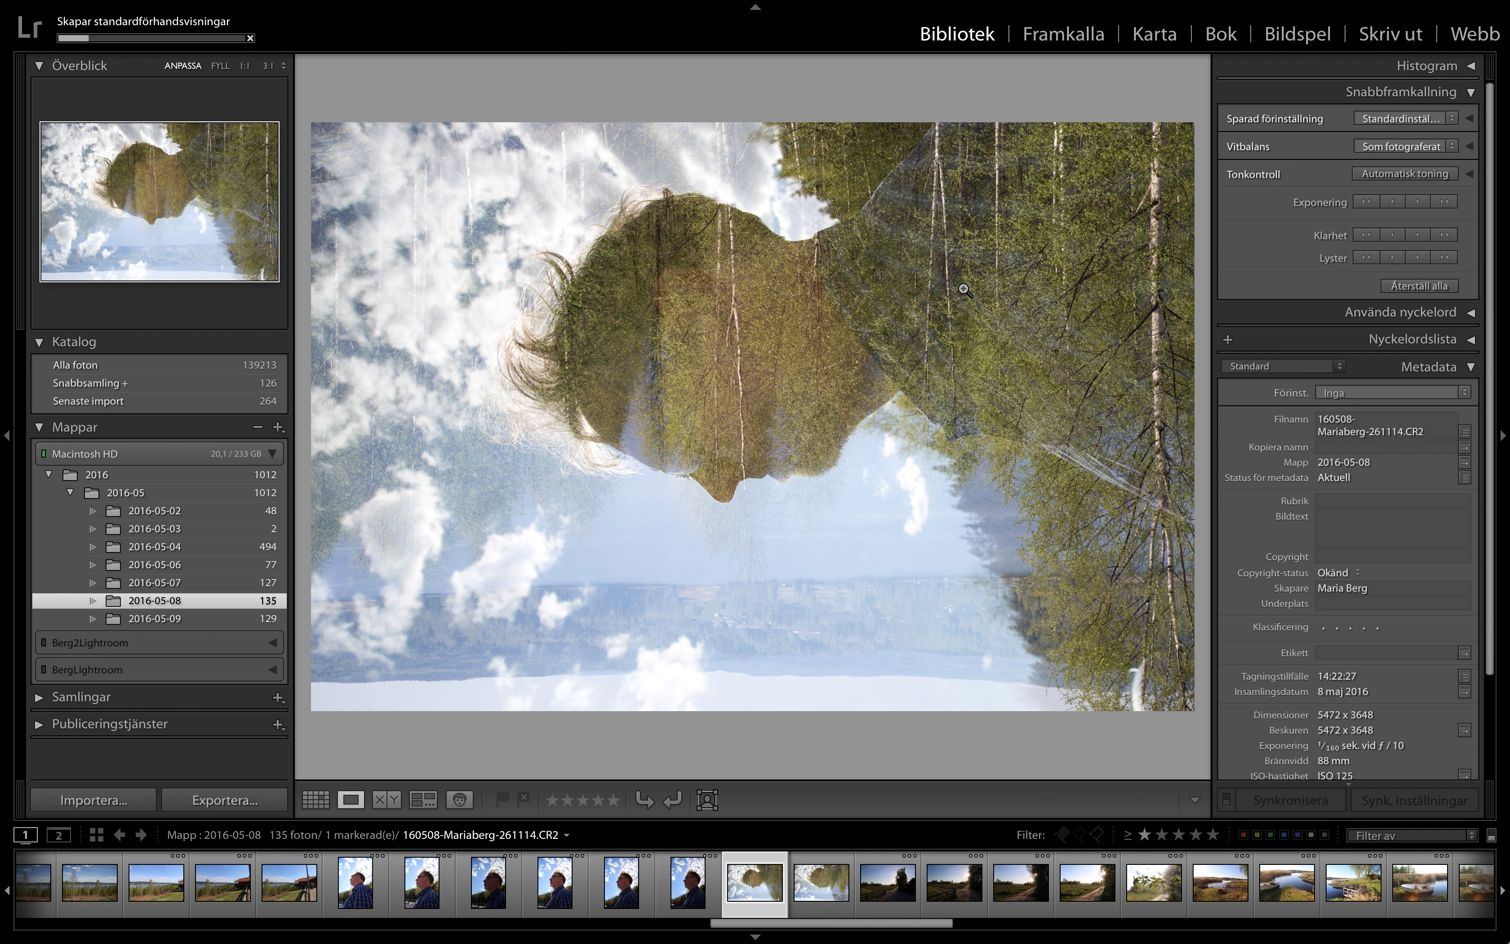
key("g")
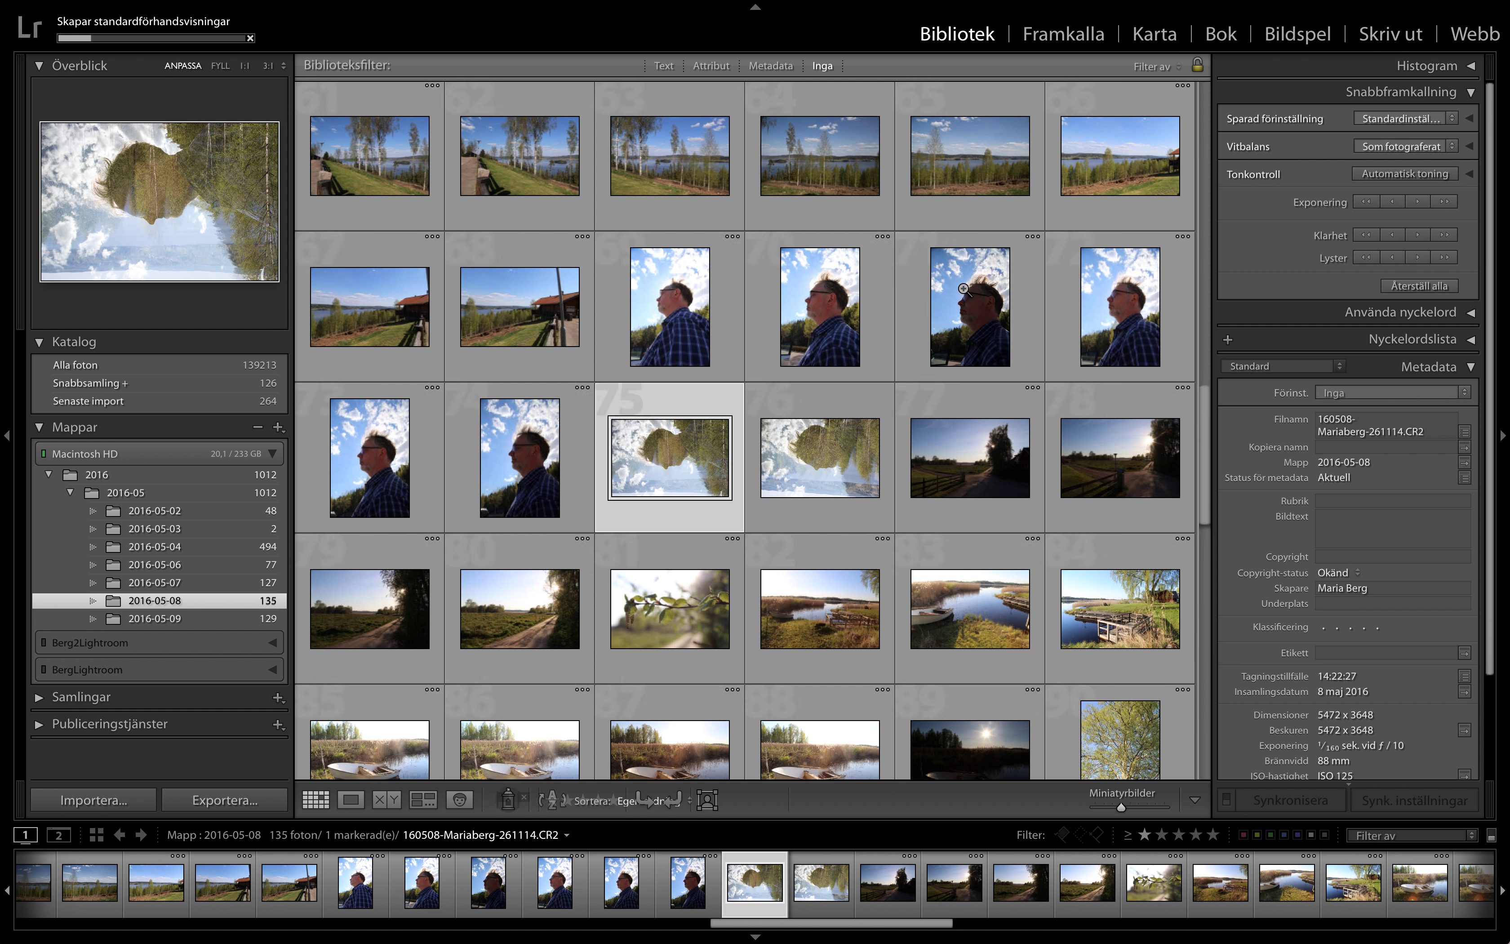